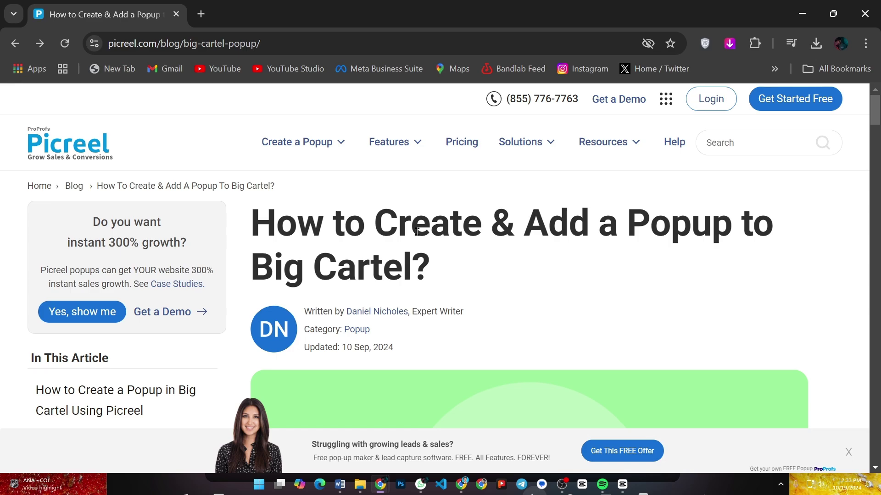
scroll(375, 260, "down", 5)
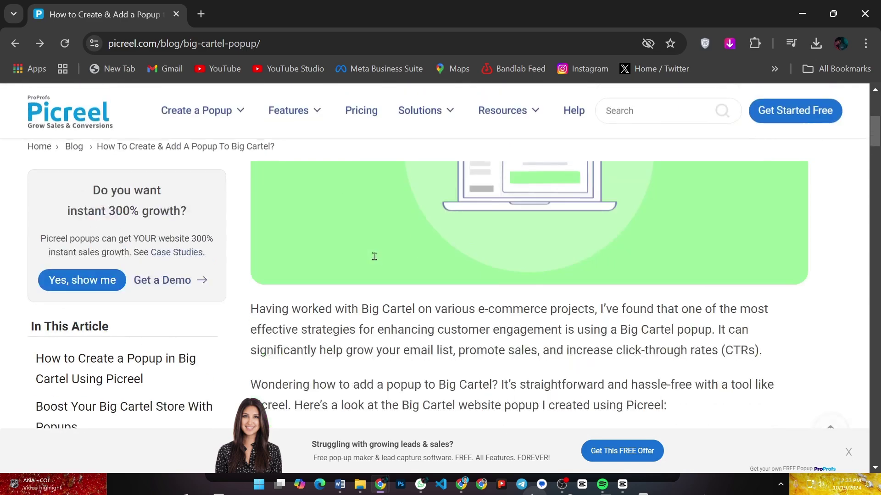
scroll(376, 261, "up", 5)
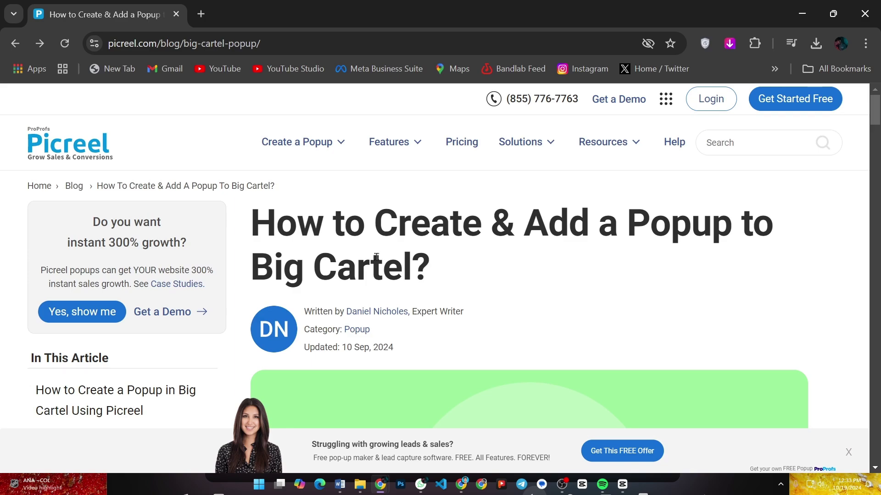
scroll(376, 258, "down", 5)
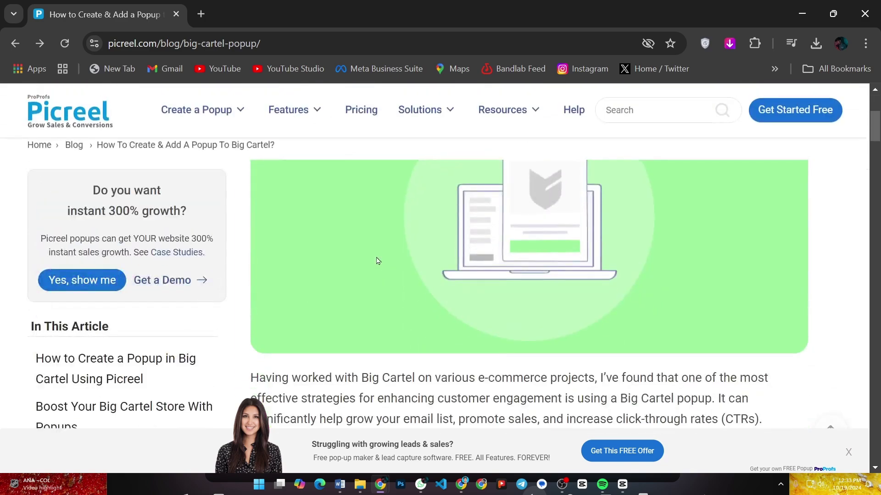
scroll(376, 257, "down", 5)
scroll(482, 276, "down", 5)
scroll(580, 313, "down", 3)
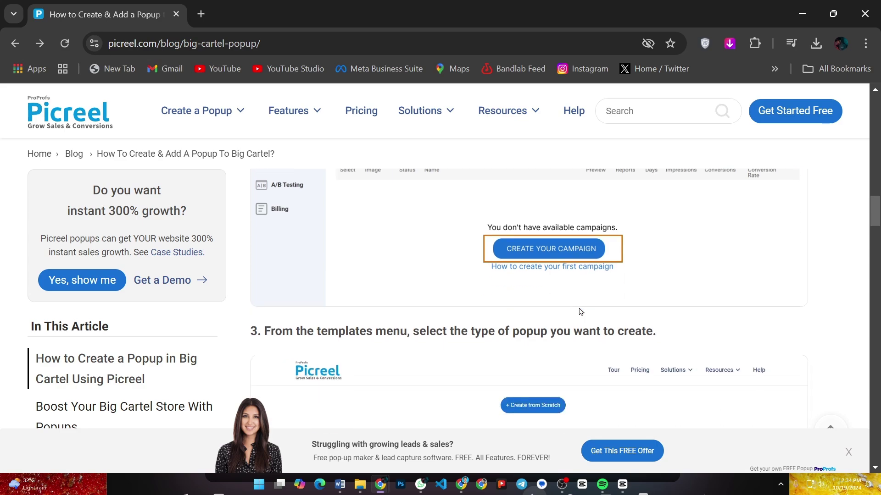
scroll(580, 312, "down", 3)
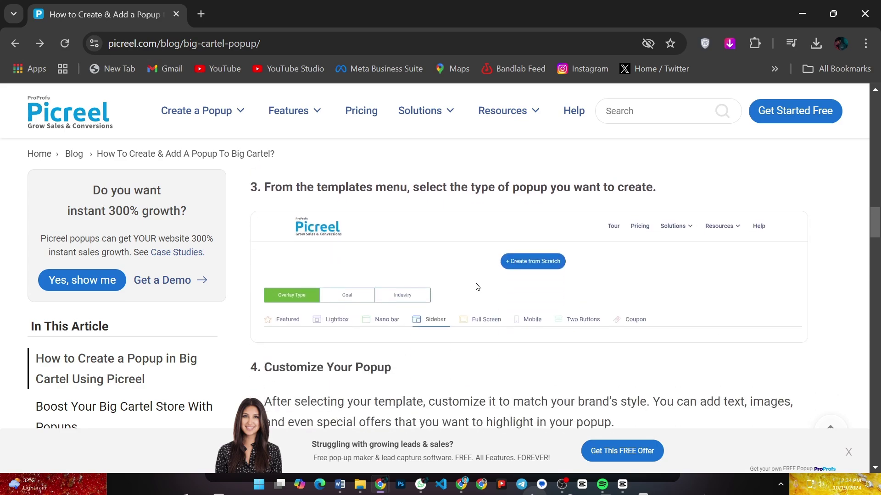
scroll(481, 282, "down", 1)
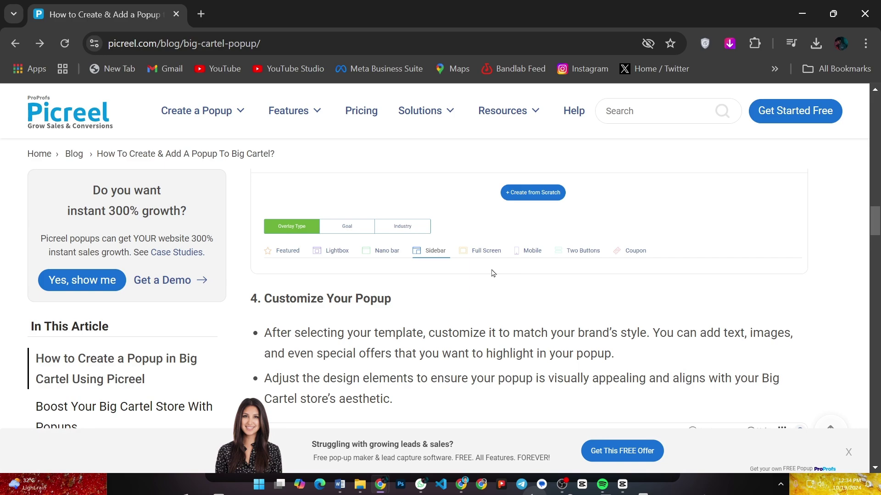
scroll(492, 274, "down", 4)
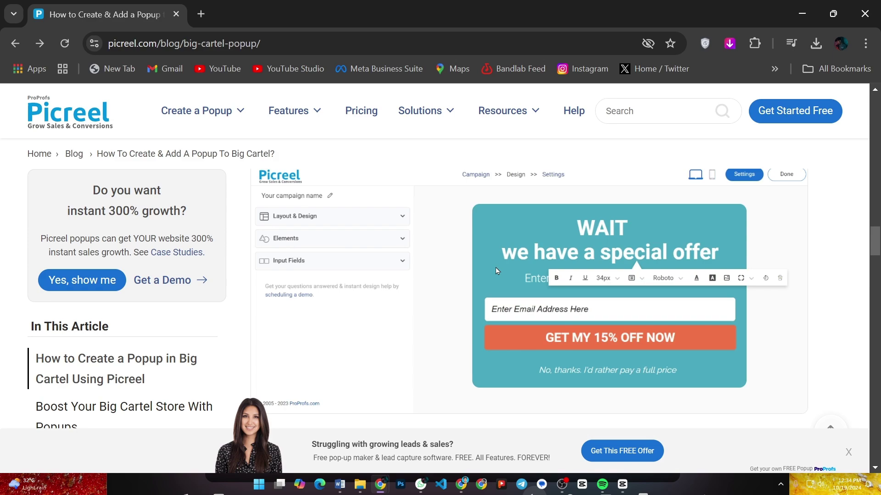
scroll(495, 268, "down", 4)
scroll(427, 260, "down", 4)
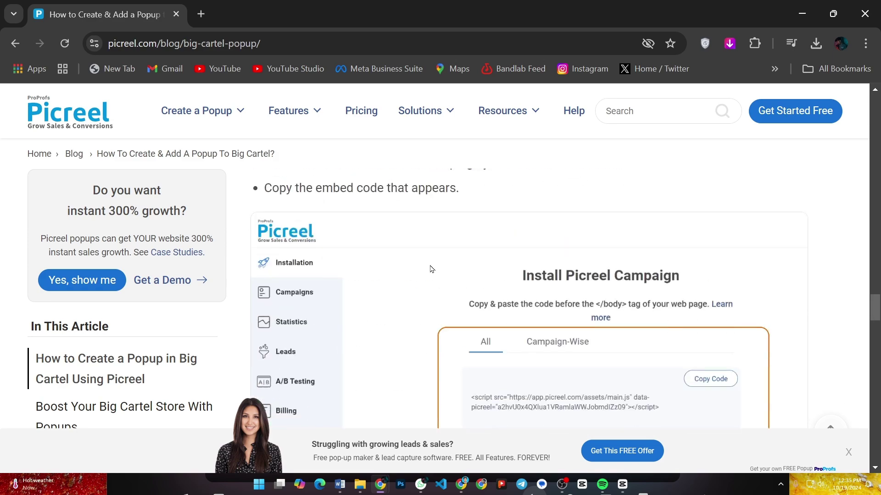
scroll(426, 269, "down", 3)
scroll(440, 269, "down", 2)
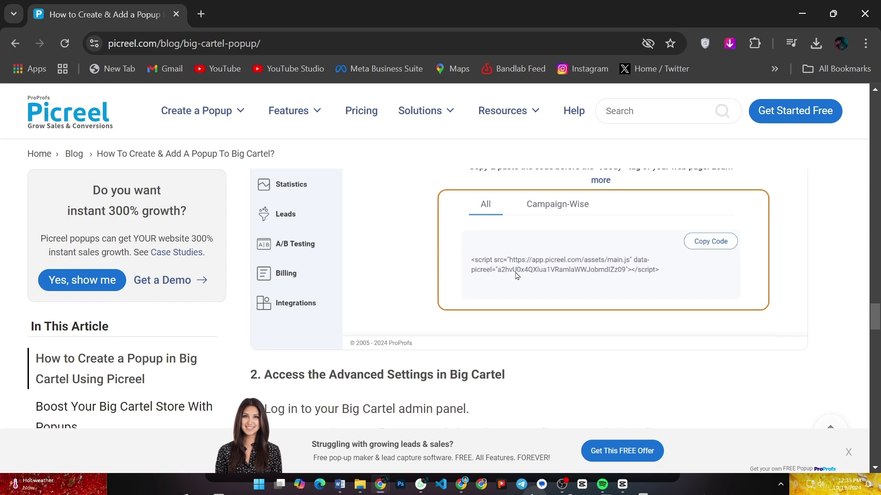
scroll(517, 276, "down", 3)
scroll(517, 276, "down", 2)
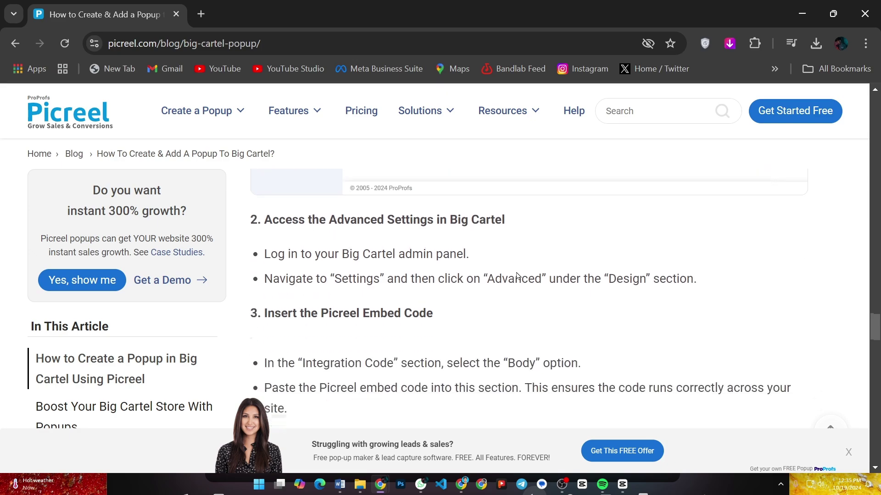
scroll(517, 276, "down", 3)
scroll(518, 276, "down", 2)
scroll(518, 276, "down", 3)
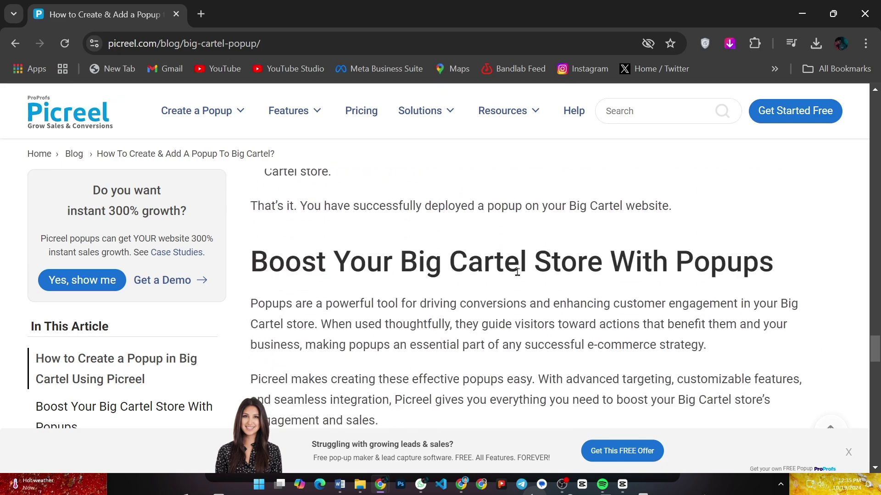
scroll(517, 276, "down", 3)
scroll(518, 276, "up", 3)
scroll(518, 276, "up", 2)
scroll(518, 276, "up", 4)
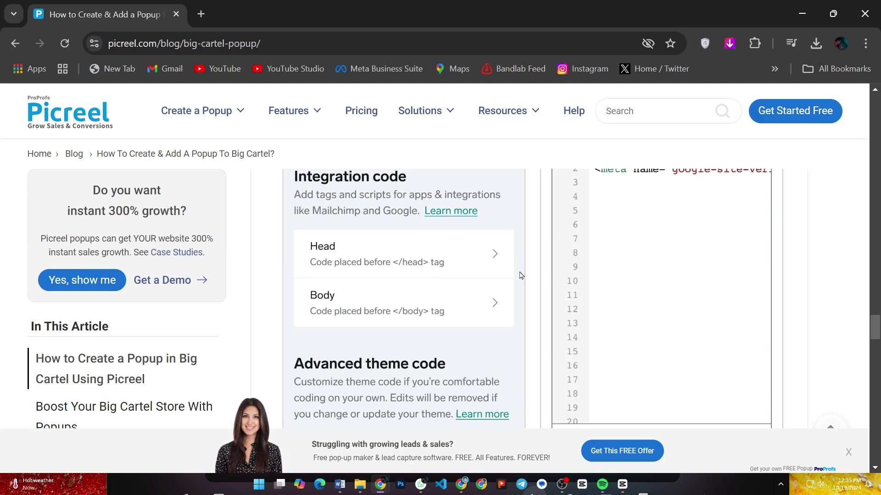
scroll(518, 276, "up", 2)
scroll(520, 276, "up", 3)
scroll(520, 275, "up", 4)
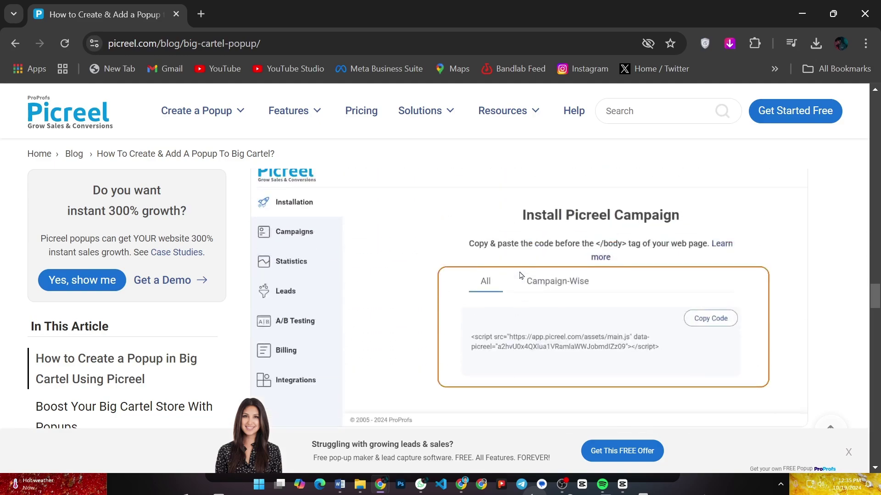
scroll(519, 276, "up", 1)
scroll(519, 275, "down", 4)
scroll(520, 275, "down", 3)
scroll(519, 275, "down", 2)
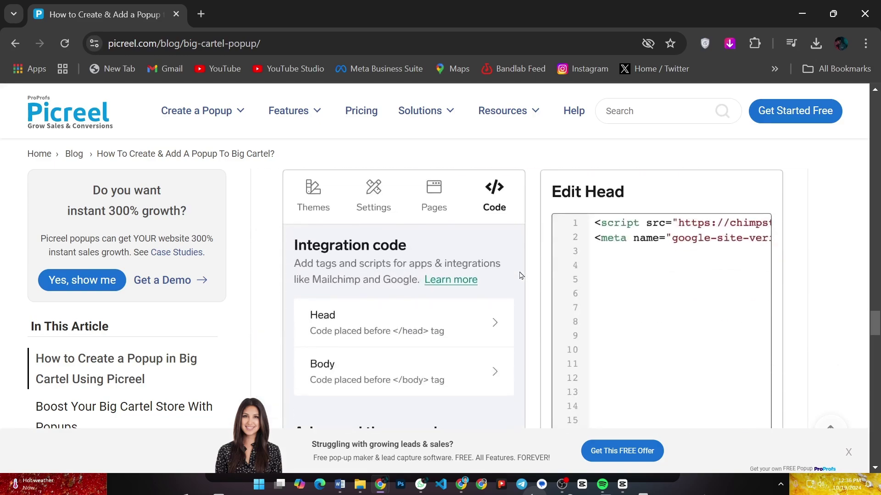
scroll(520, 275, "up", 5)
scroll(520, 276, "up", 1)
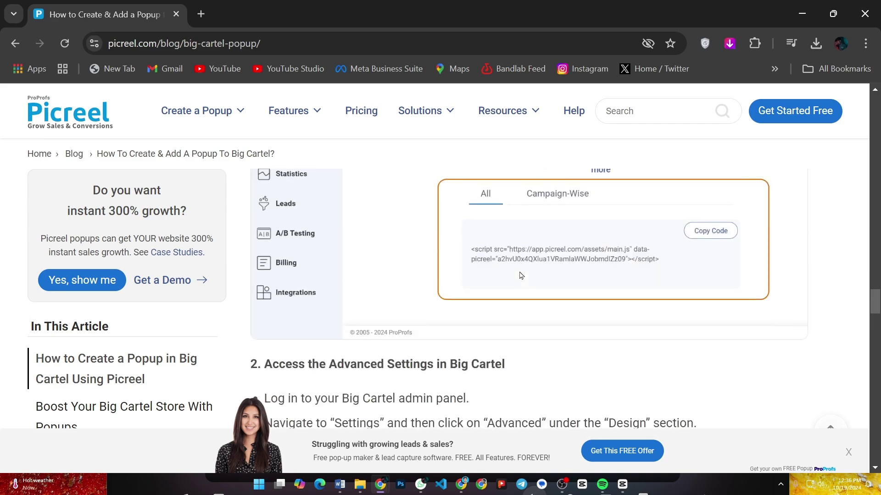
scroll(520, 276, "down", 2)
scroll(519, 275, "down", 3)
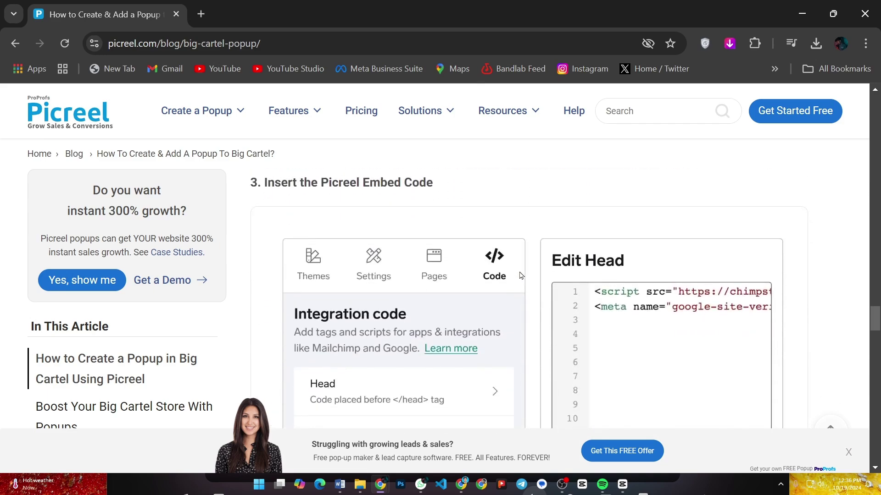
scroll(519, 275, "up", 3)
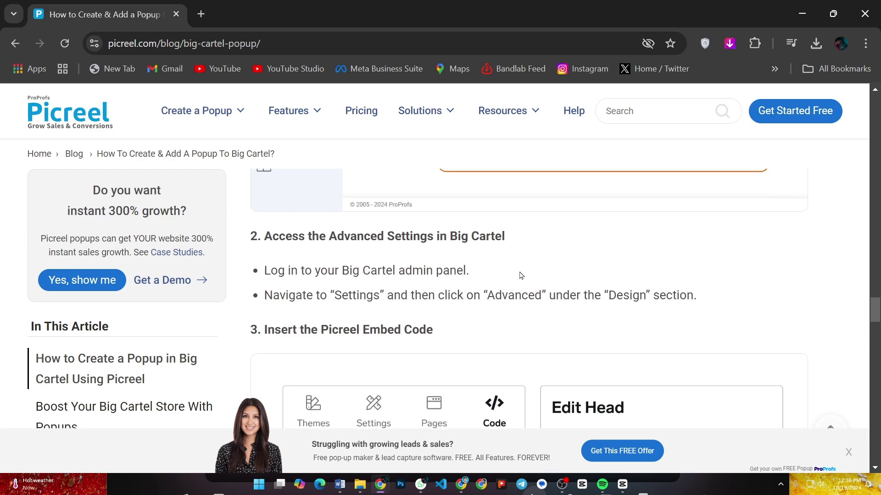
scroll(519, 275, "up", 4)
scroll(520, 276, "down", 4)
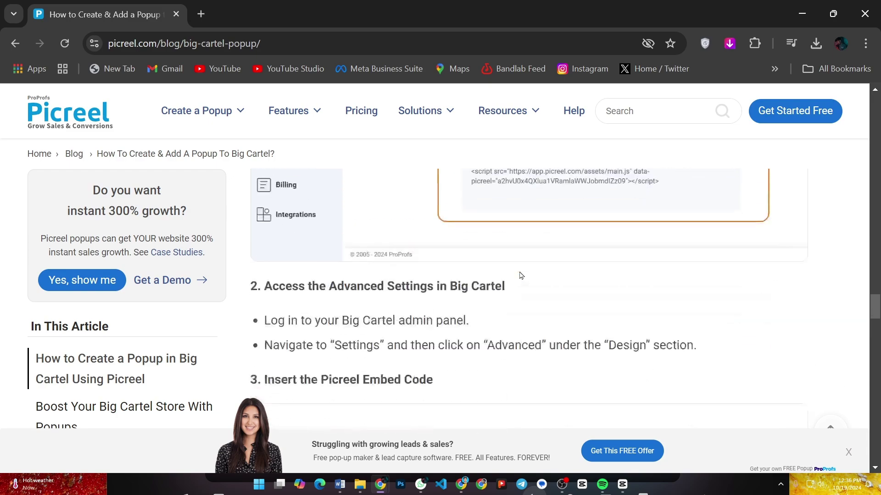
scroll(520, 275, "down", 2)
scroll(519, 275, "down", 2)
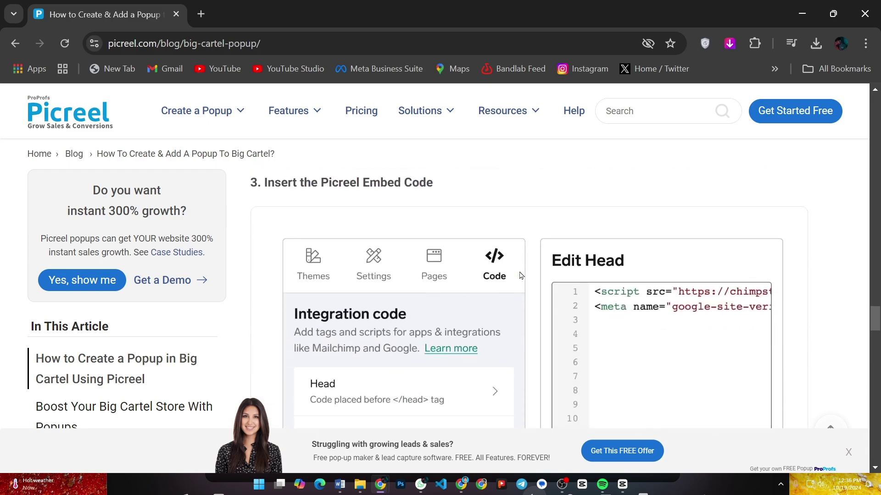